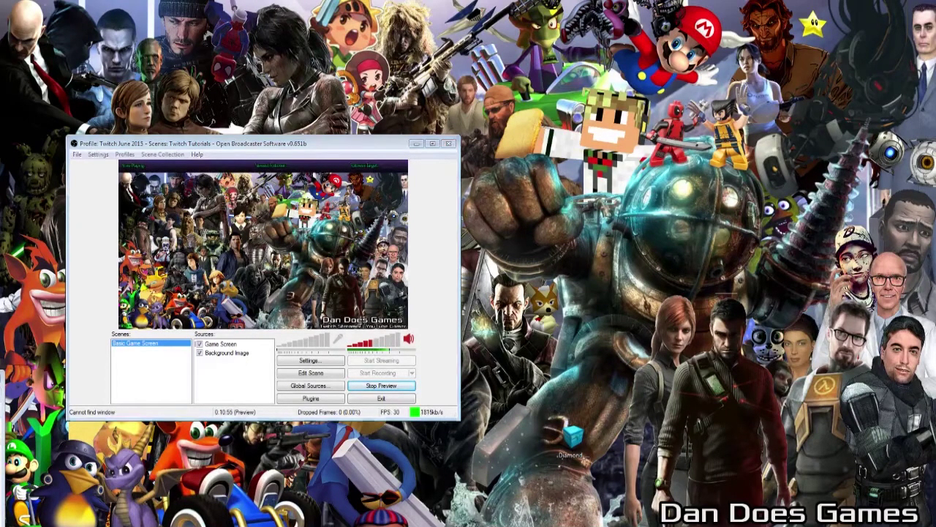
Place the Chrome window beside OBS and open the latest Snip v5.0.1 release page on GitHub
{"action": "key", "text": "alt+Tab"}
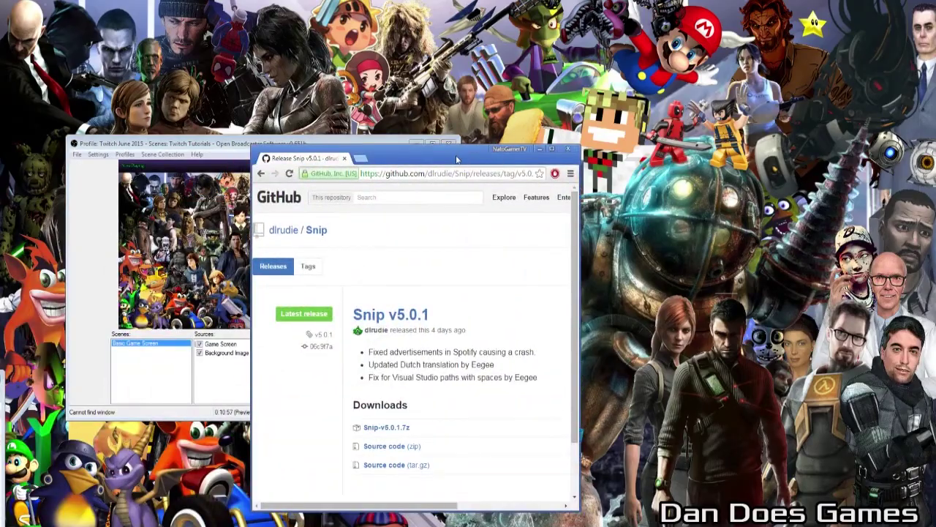
{"action": "double_click", "coordinate": [456, 159]}
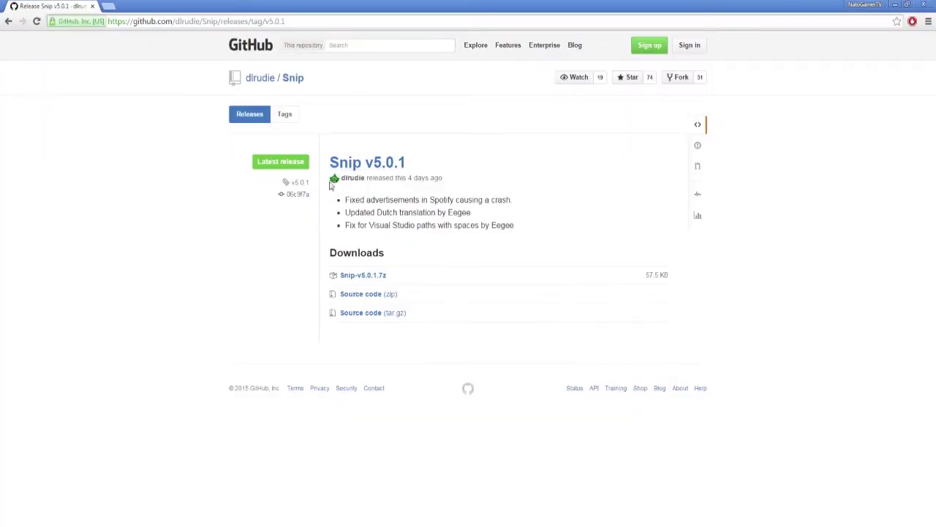
{"action": "key", "text": "super+Down"}
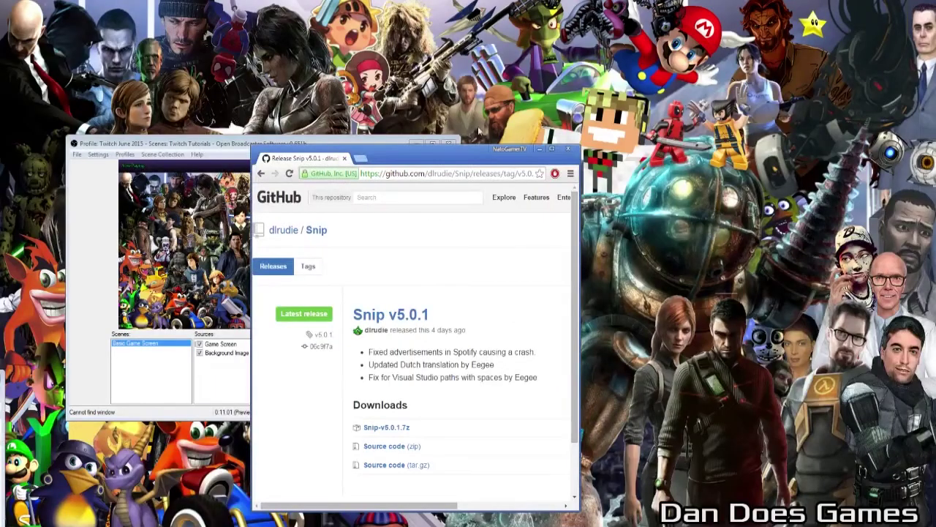
{"action": "left_click_drag", "start_coordinate": [436, 163], "coordinate": [670, 93]}
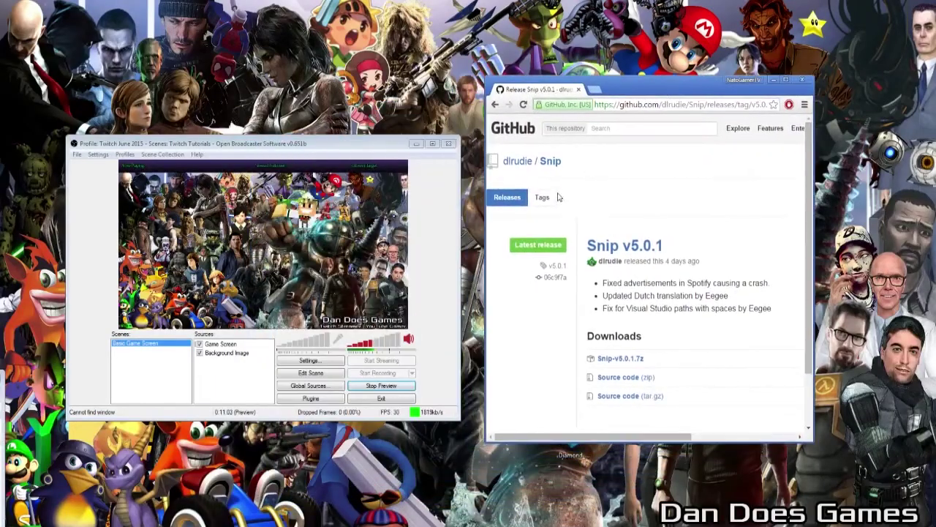
{"action": "left_click", "coordinate": [534, 243]}
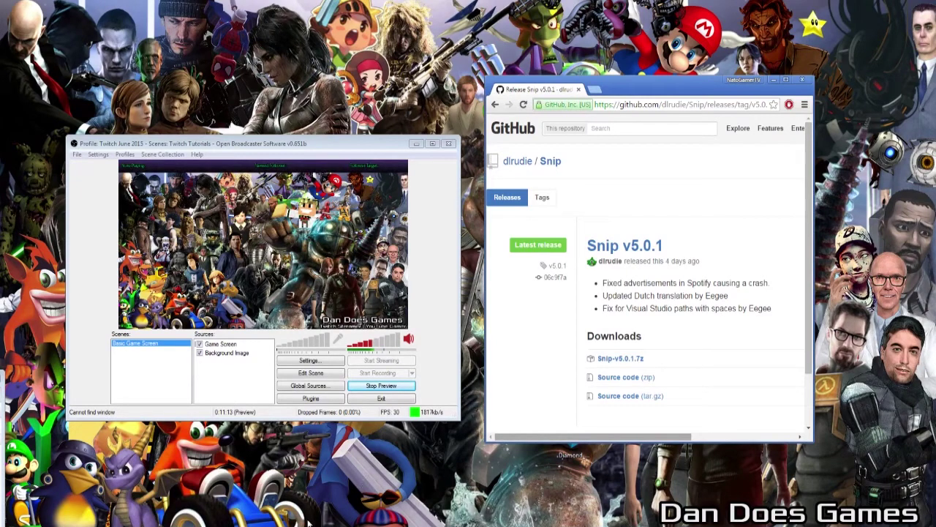
Minimize WinRAR and Chrome to reveal the extracted Snip folder in Explorer
{"action": "key", "text": "alt+Tab"}
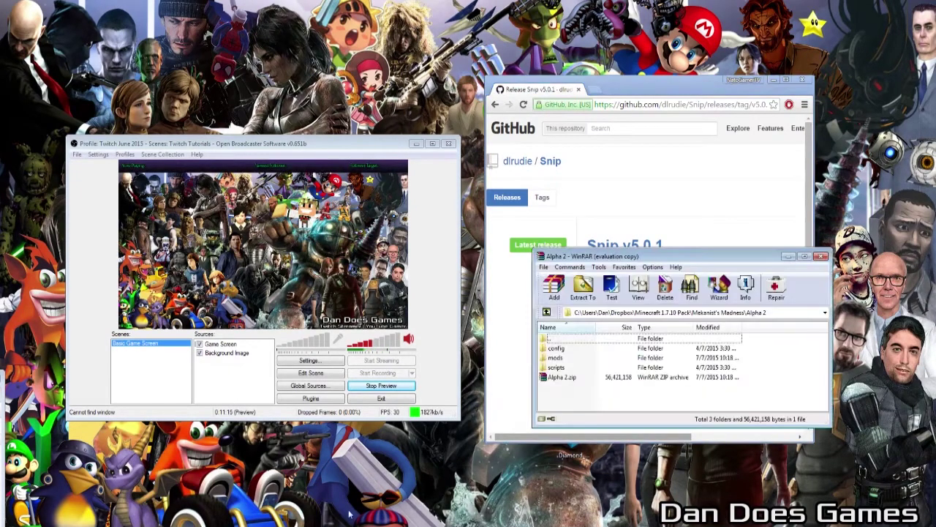
{"action": "left_click", "coordinate": [788, 256]}
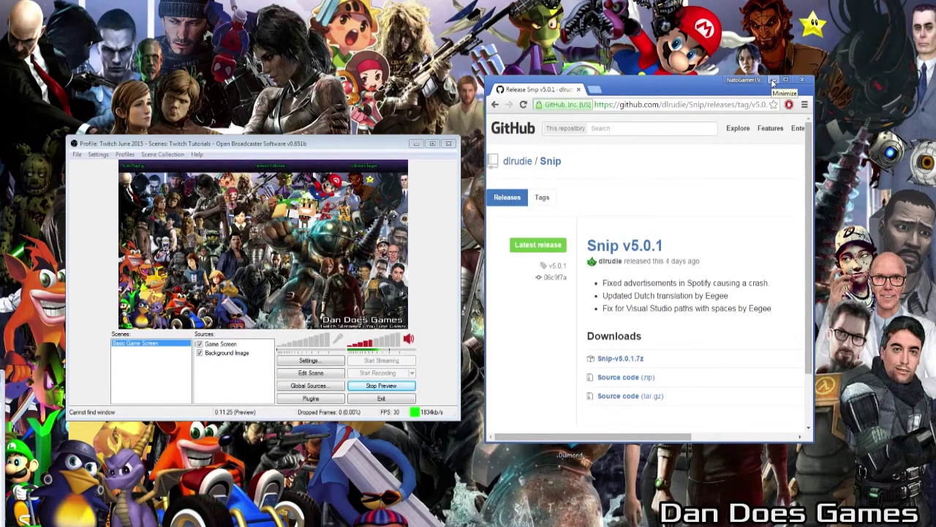
{"action": "left_click", "coordinate": [773, 81]}
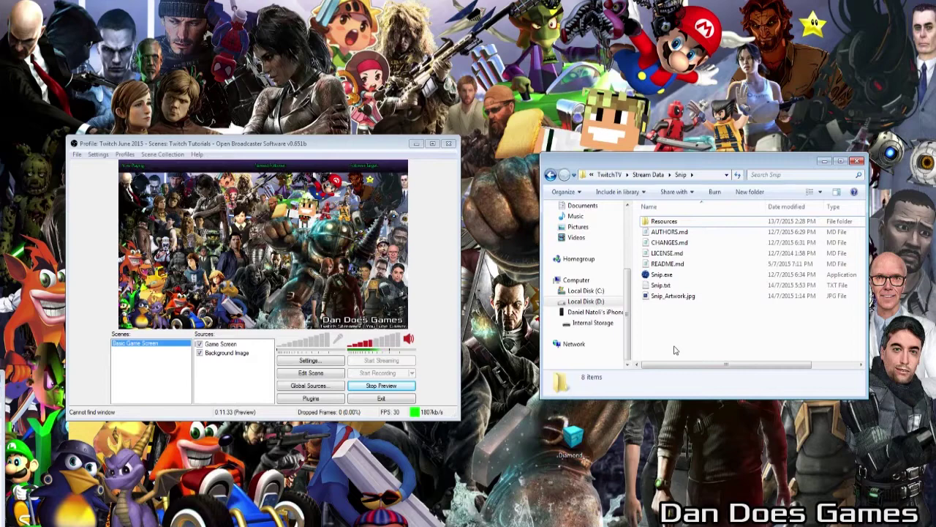
Launch Snip.exe from the Snip folder, bringing up iTunes with its 451-song library
{"action": "scroll", "coordinate": [672, 349], "scroll_direction": "up", "scroll_amount": 1}
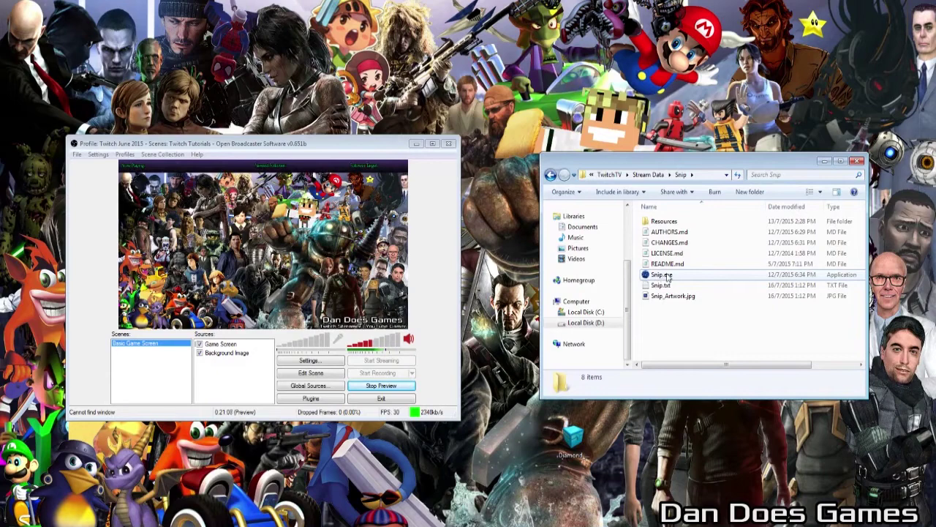
{"action": "double_click", "coordinate": [667, 276]}
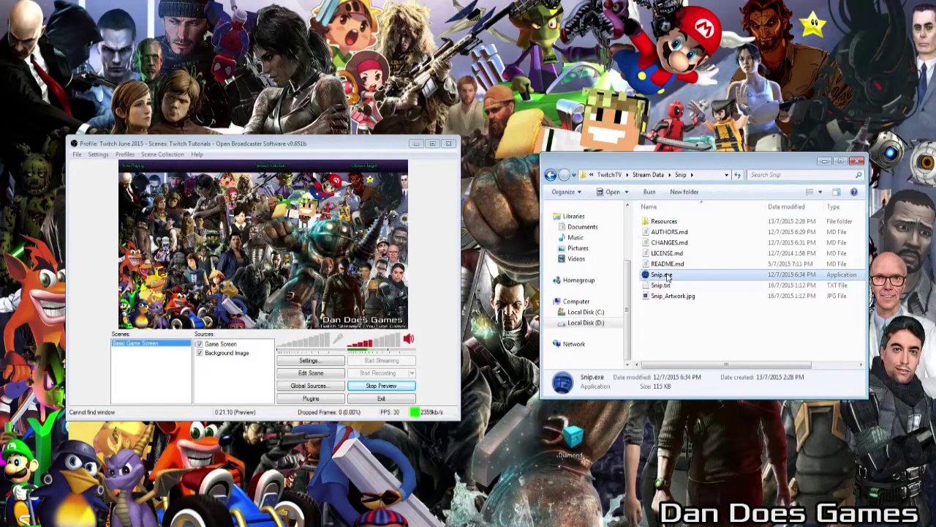
{"action": "left_click", "coordinate": [670, 328]}
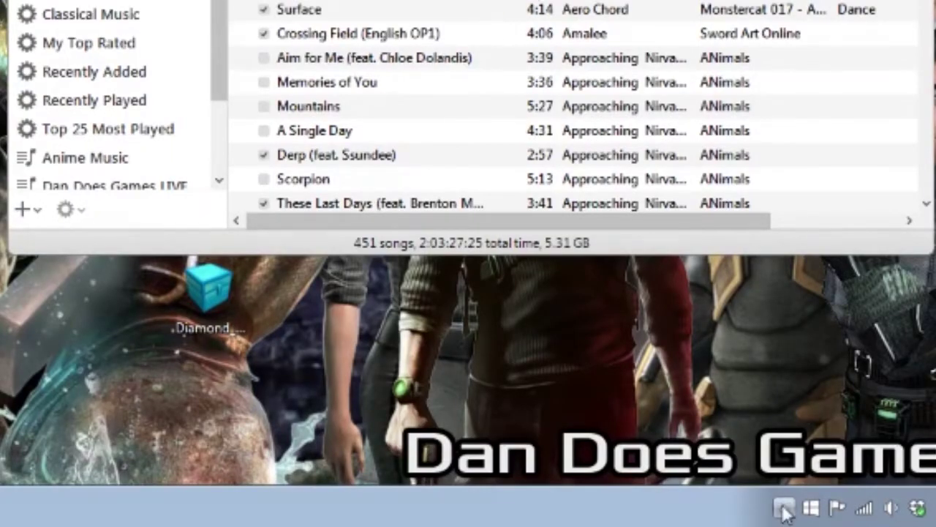
Open Snip's tray menu to confirm iTunes is ticked as the tracked player
{"action": "left_click", "coordinate": [783, 509]}
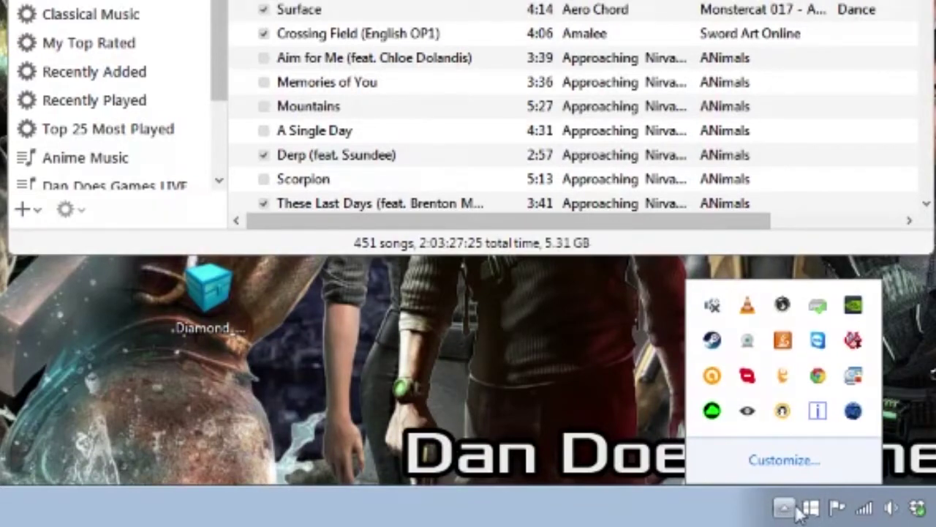
{"action": "right_click", "coordinate": [854, 414]}
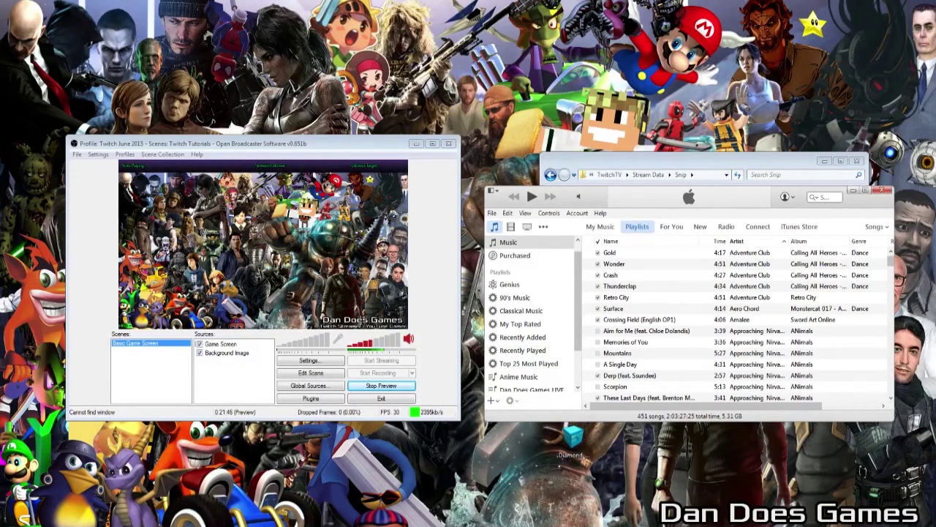
Close Snip's tray settings menu
{"action": "left_click", "coordinate": [828, 525]}
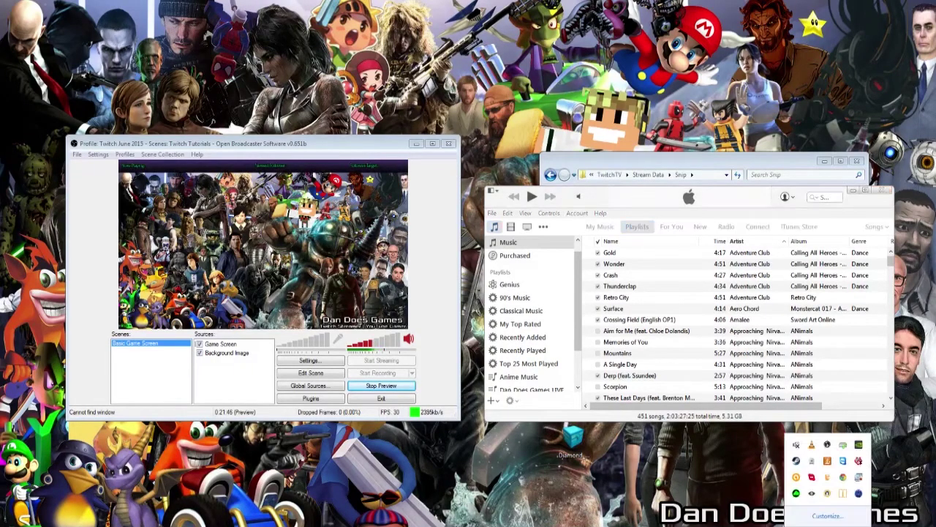
{"action": "right_click", "coordinate": [860, 495]}
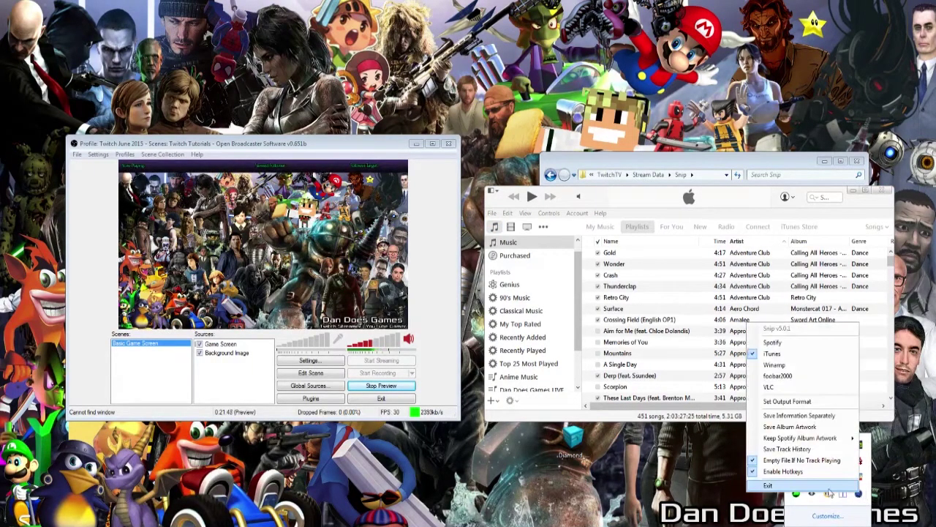
{"action": "key", "text": "Escape"}
Relaunch Snip.exe from the Snip folder and play Gold by Adventure Club in iTunes
{"action": "left_click", "coordinate": [729, 164]}
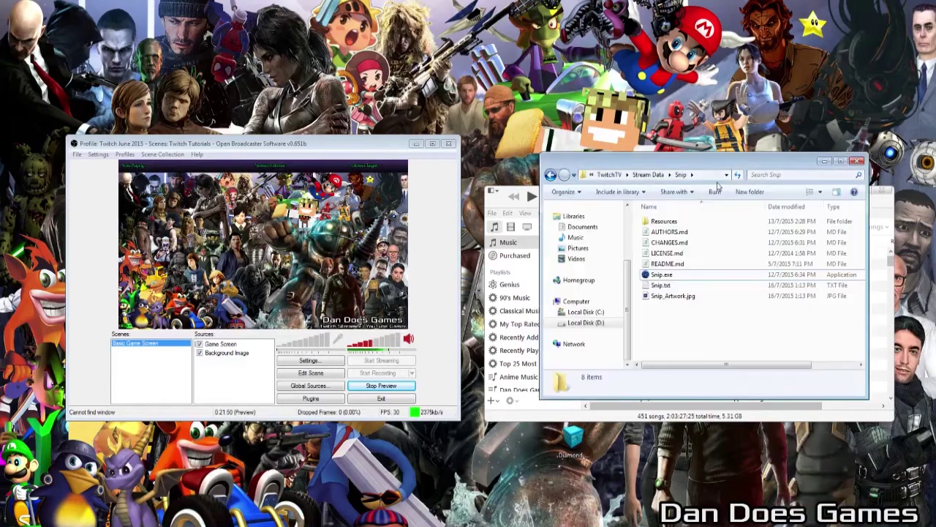
{"action": "left_click", "coordinate": [670, 275]}
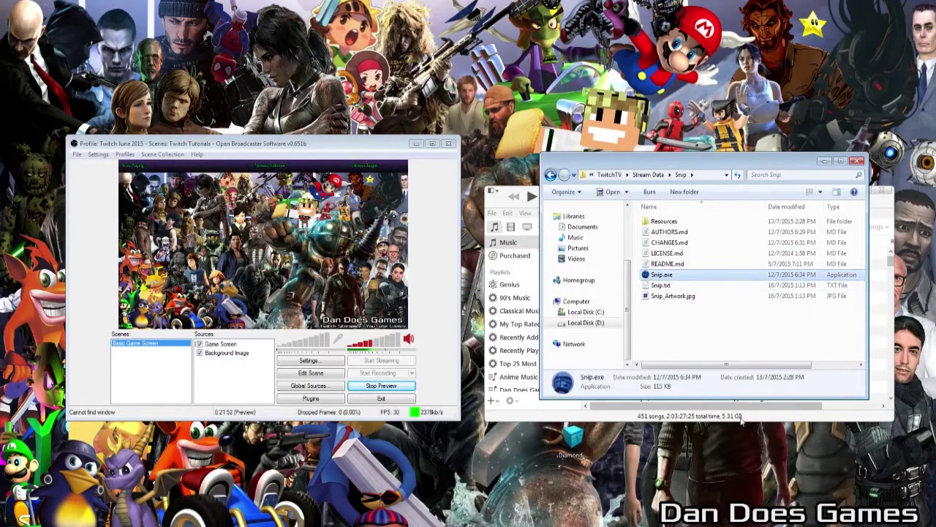
{"action": "double_click", "coordinate": [670, 277]}
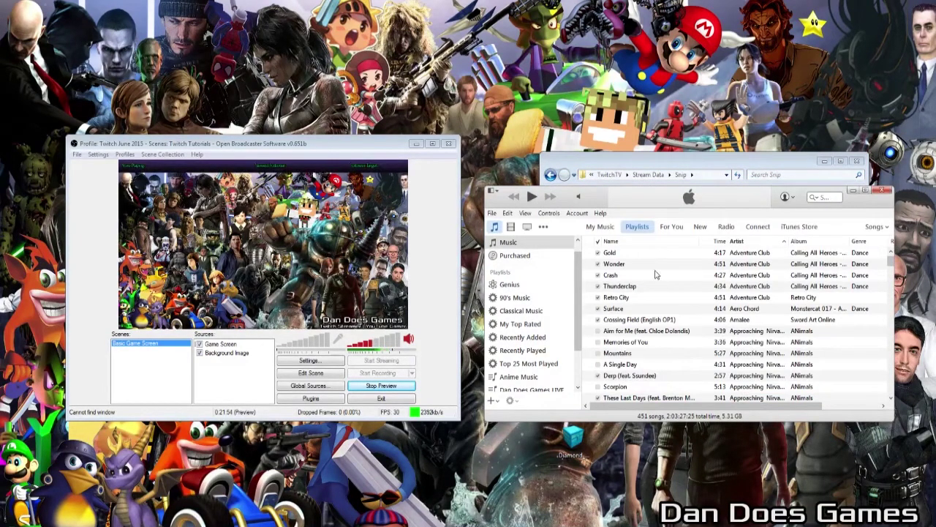
{"action": "double_click", "coordinate": [647, 255]}
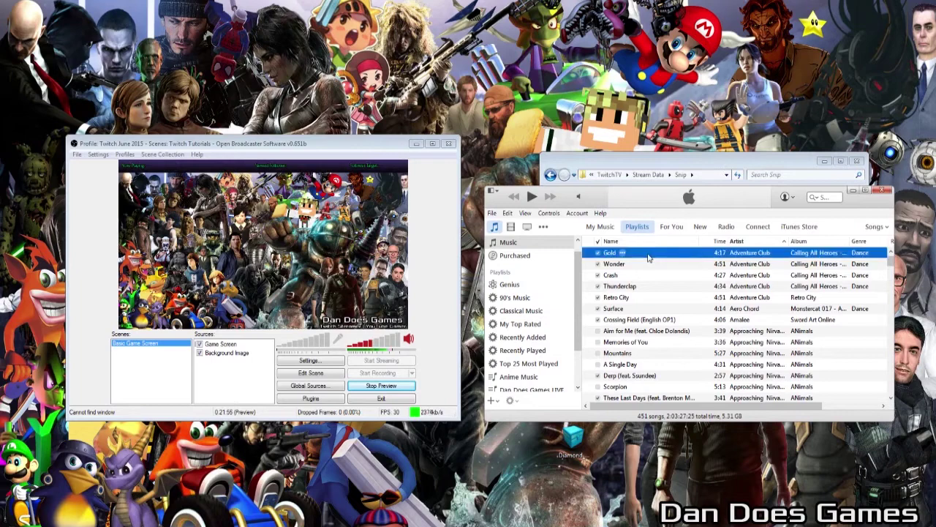
Open Snip.txt from the Snip folder in Notepad
{"action": "left_click", "coordinate": [717, 164]}
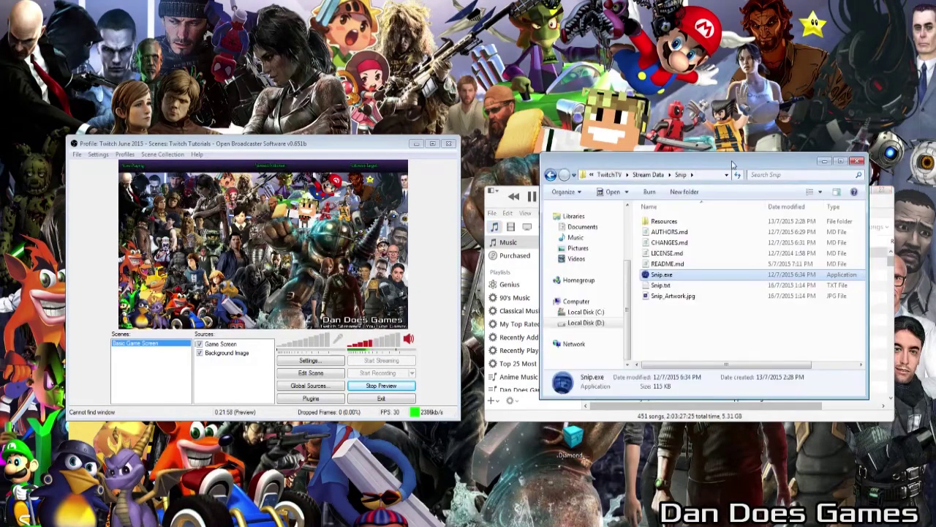
{"action": "left_click", "coordinate": [659, 286]}
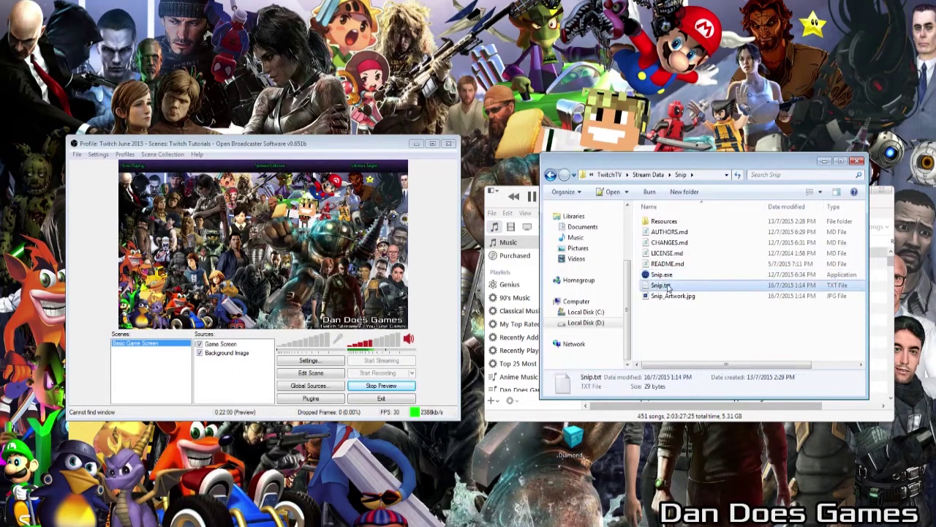
{"action": "right_click", "coordinate": [668, 288]}
{"action": "mouse_move", "coordinate": [692, 324]}
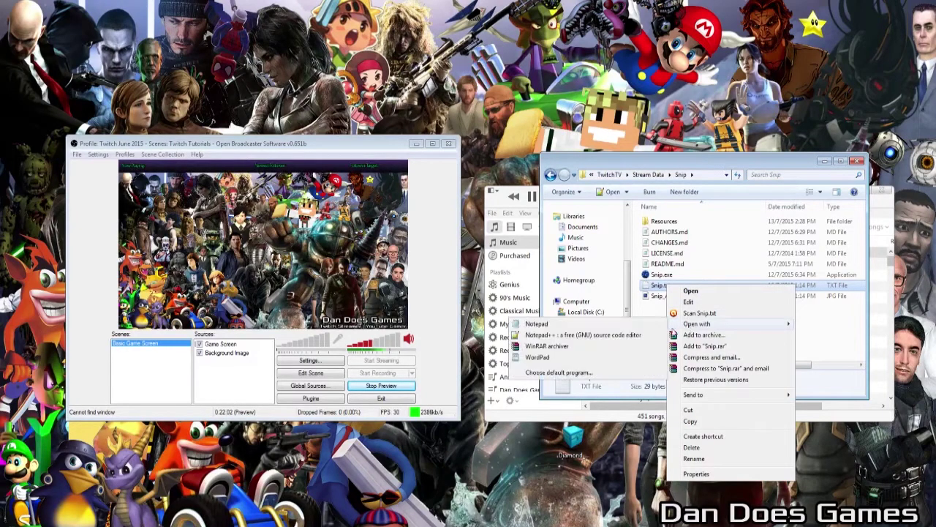
{"action": "left_click", "coordinate": [577, 324]}
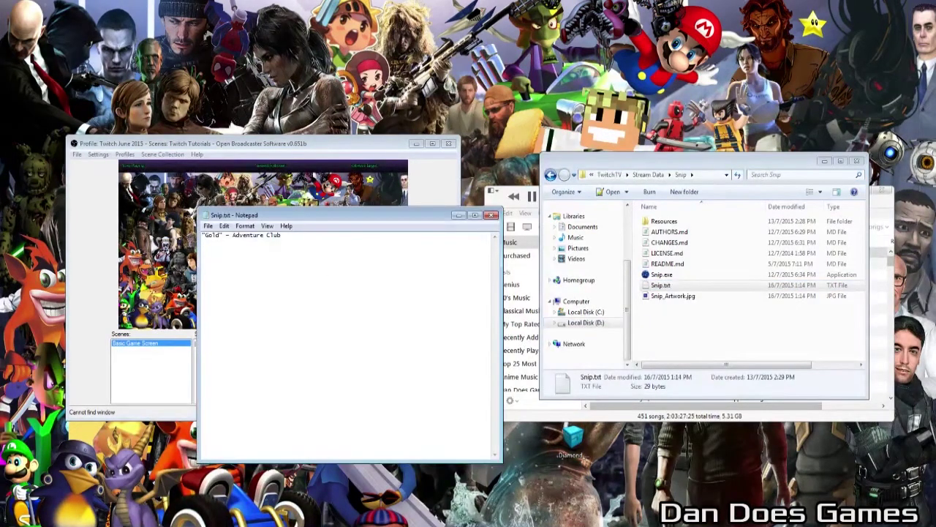
Play Retro City in iTunes and close the outdated Notepad view of Snip.txt
{"action": "left_click", "coordinate": [494, 206]}
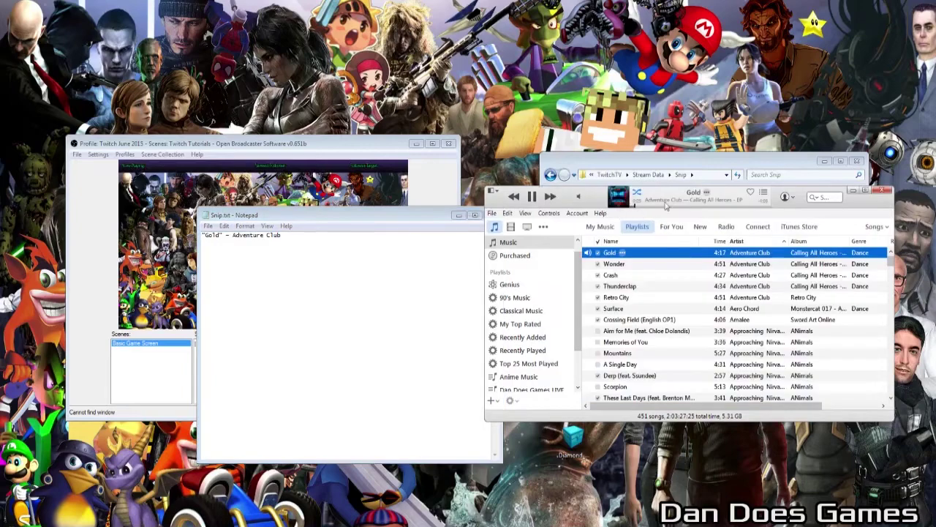
{"action": "double_click", "coordinate": [657, 300]}
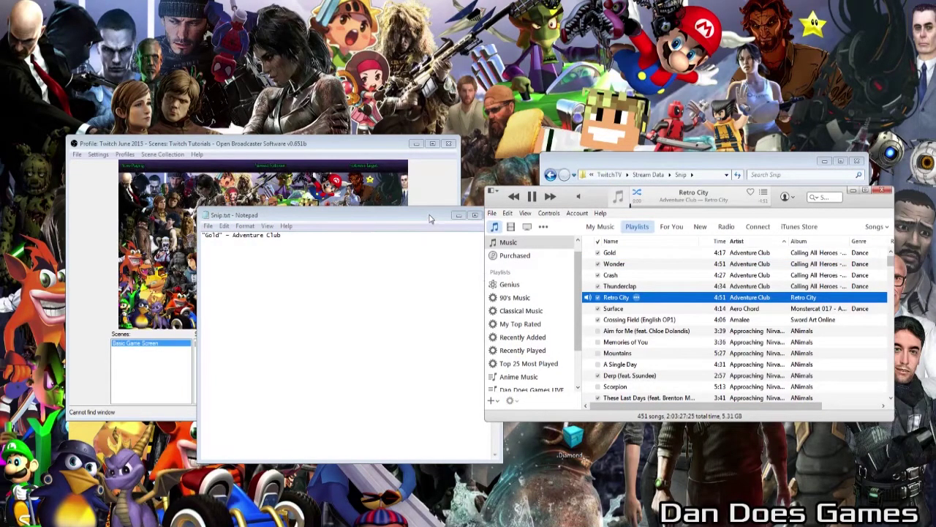
{"action": "left_click", "coordinate": [432, 218]}
{"action": "left_click", "coordinate": [493, 215]}
Reopen Snip.txt in Notepad, verify it reads "Retro City" – Adventure Club, then close it
{"action": "left_click", "coordinate": [694, 163]}
{"action": "left_click", "coordinate": [660, 286]}
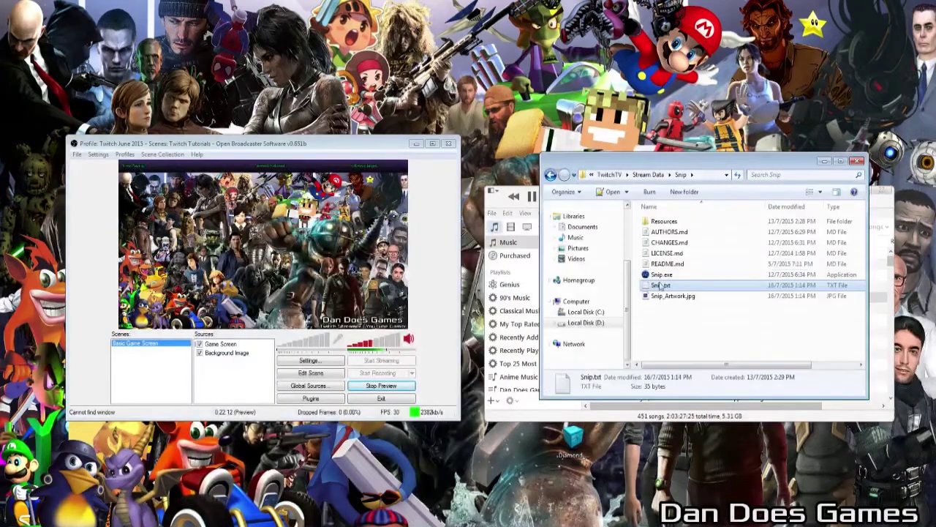
{"action": "right_click", "coordinate": [661, 289]}
{"action": "mouse_move", "coordinate": [691, 330]}
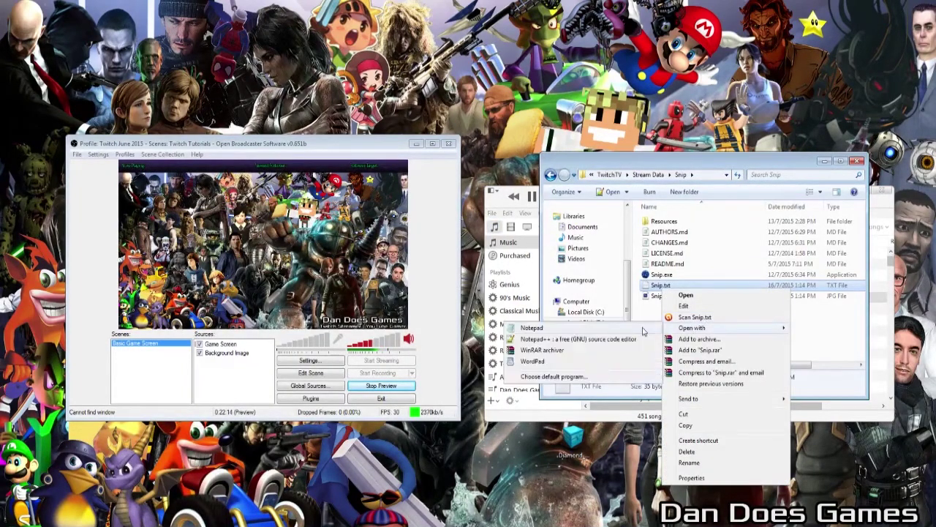
{"action": "left_click", "coordinate": [625, 331]}
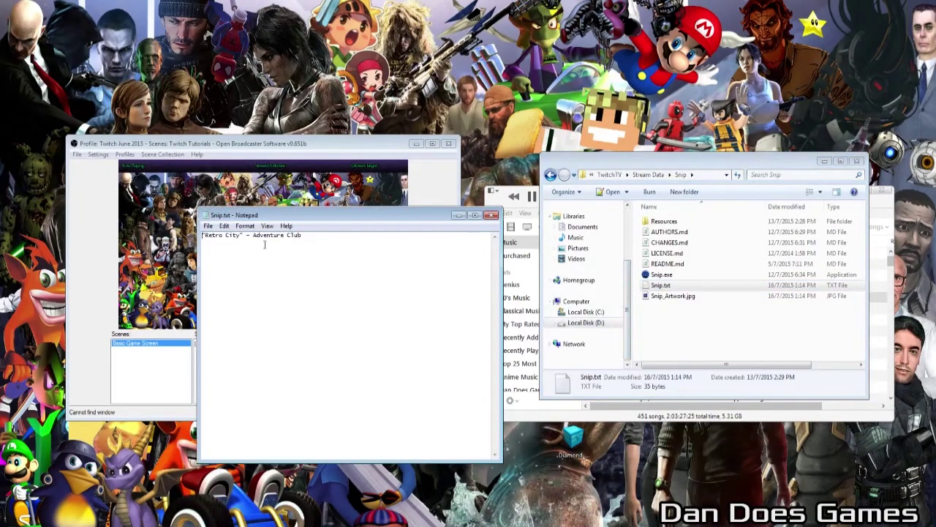
{"action": "left_click", "coordinate": [493, 215]}
{"action": "left_click", "coordinate": [691, 331]}
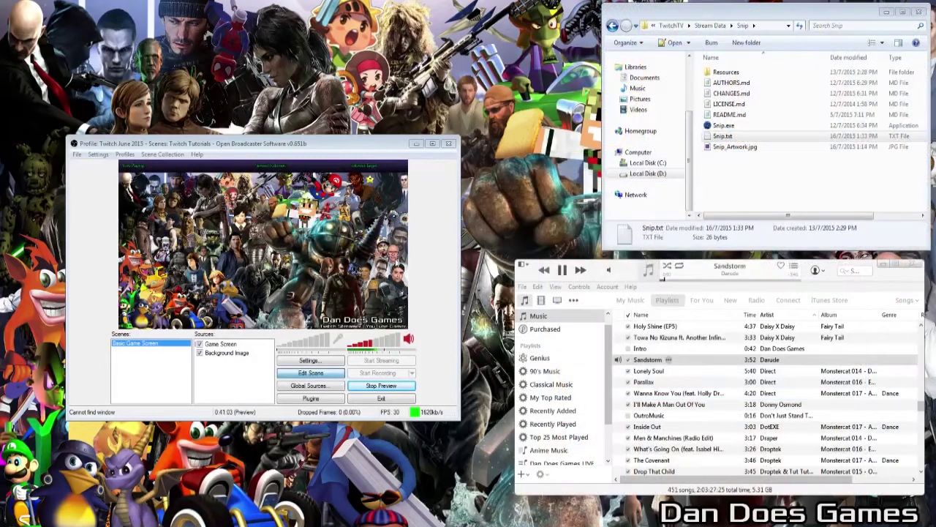
{"action": "left_click", "coordinate": [417, 259]}
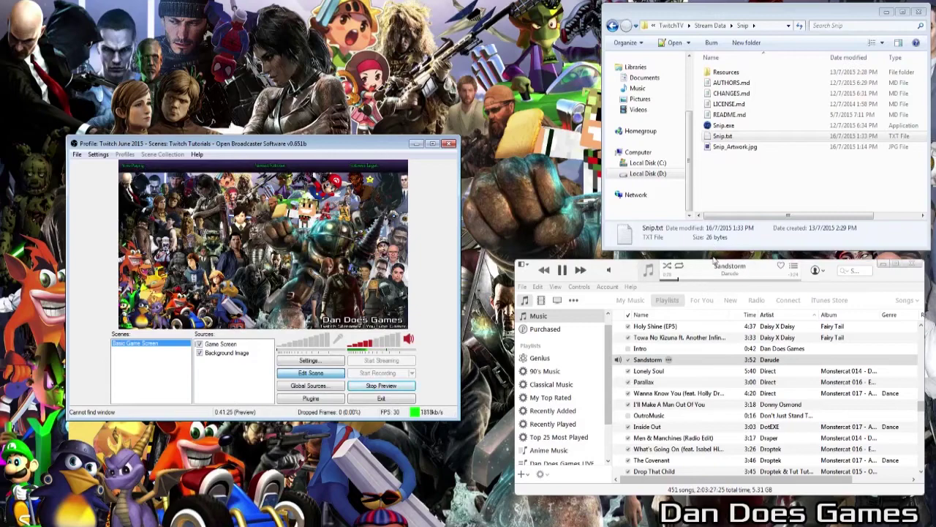
{"action": "right_click", "coordinate": [212, 376]}
Add a text source named iTunes using the Calibri font at size 44
{"action": "mouse_move", "coordinate": [235, 385]}
{"action": "left_click", "coordinate": [299, 439]}
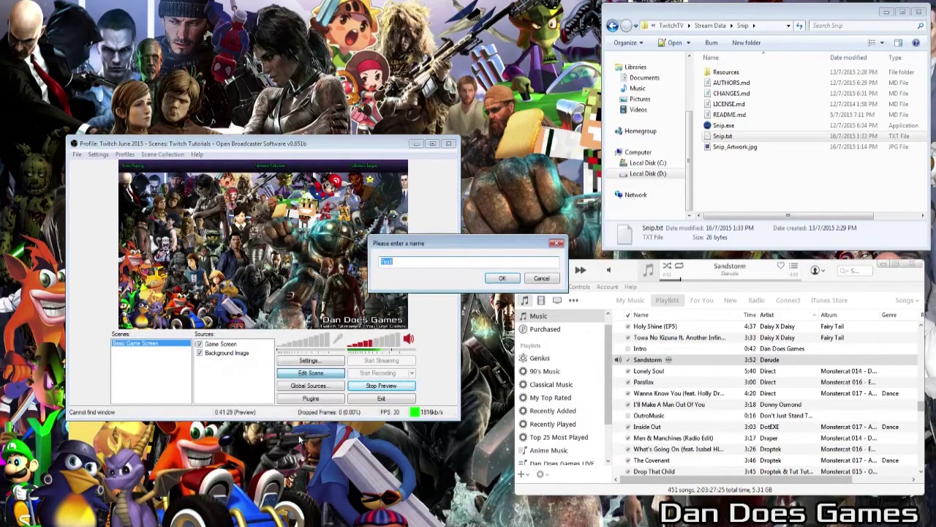
{"action": "key", "text": "BackSpace"}
{"action": "key", "text": "Return"}
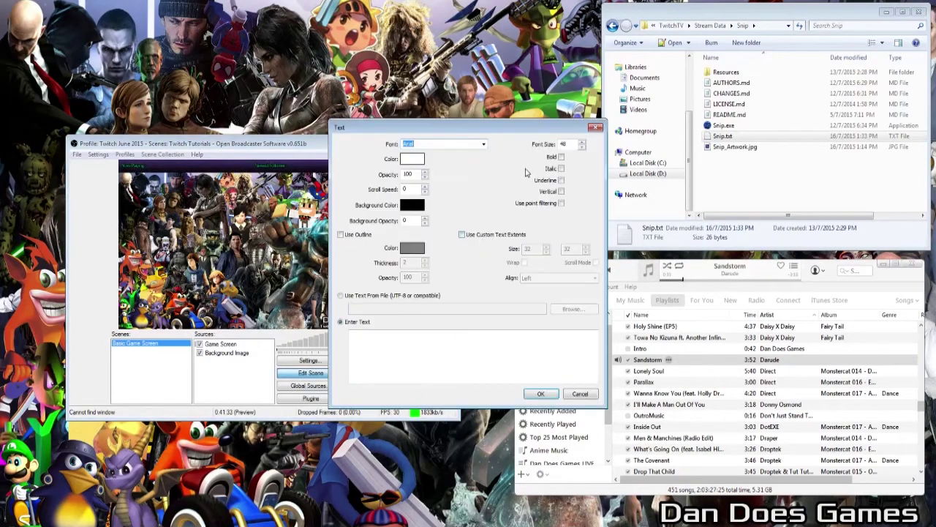
{"action": "left_click", "coordinate": [484, 144]}
{"action": "left_click", "coordinate": [443, 192]}
{"action": "left_click", "coordinate": [561, 168]}
Color the text green with a black outline of thickness 5, enter the text, and confirm
{"action": "left_click", "coordinate": [416, 158]}
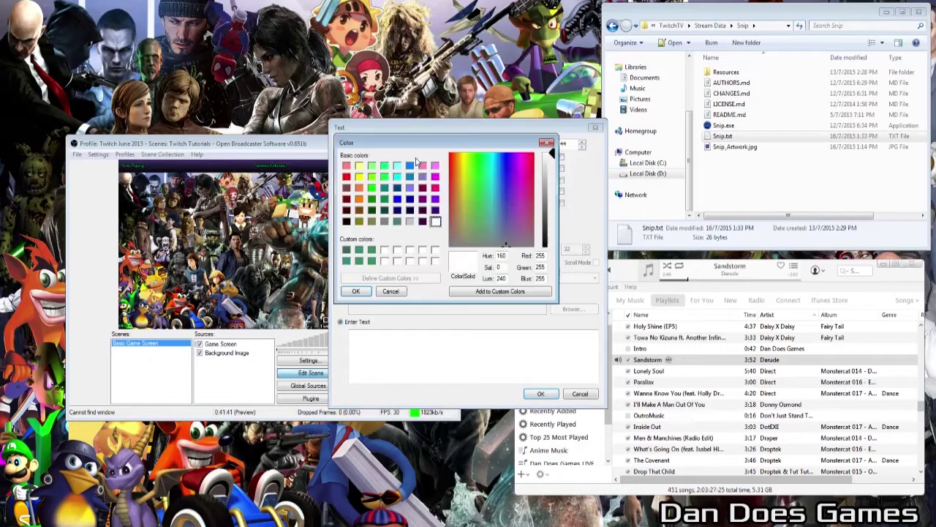
{"action": "left_click", "coordinate": [372, 262]}
{"action": "left_click", "coordinate": [356, 292]}
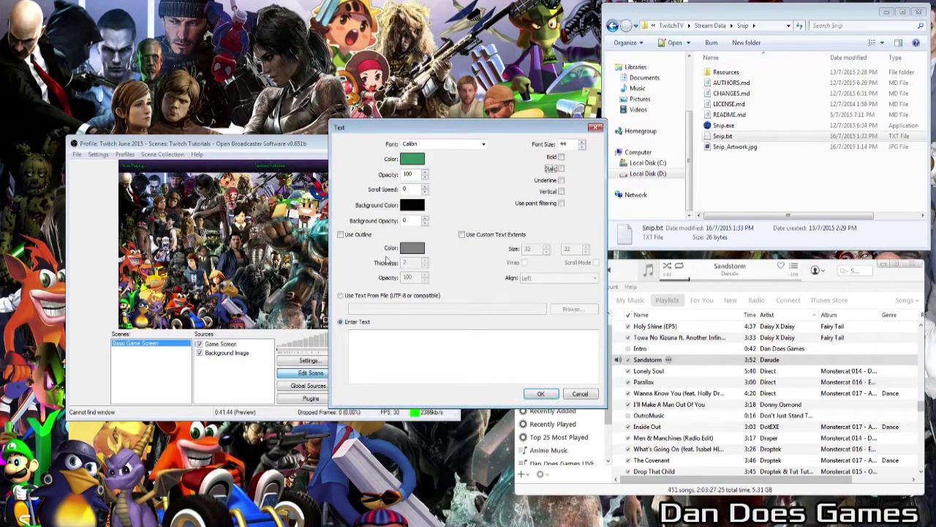
{"action": "left_click", "coordinate": [341, 234]}
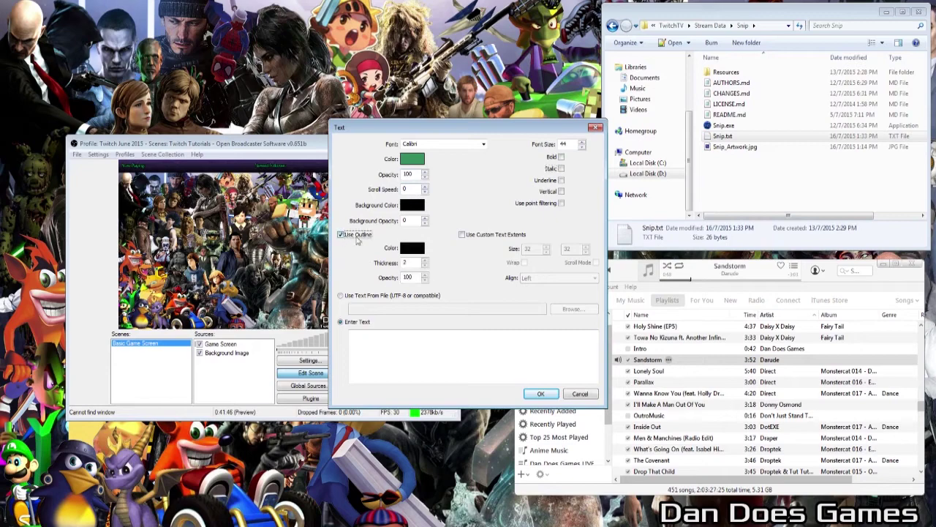
{"action": "double_click", "coordinate": [412, 263]}
{"action": "type", "text": "5"}
{"action": "left_click", "coordinate": [522, 357]}
{"action": "left_click", "coordinate": [473, 369]}
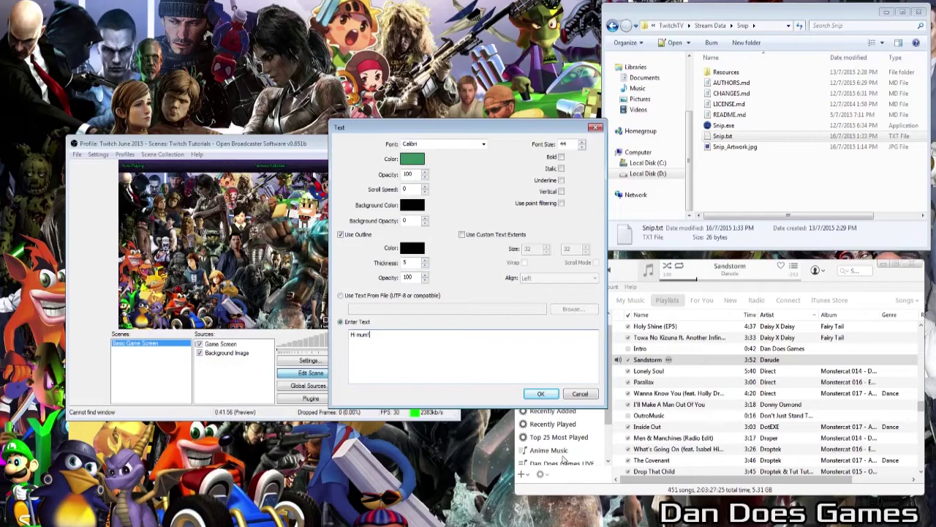
{"action": "left_click", "coordinate": [541, 393]}
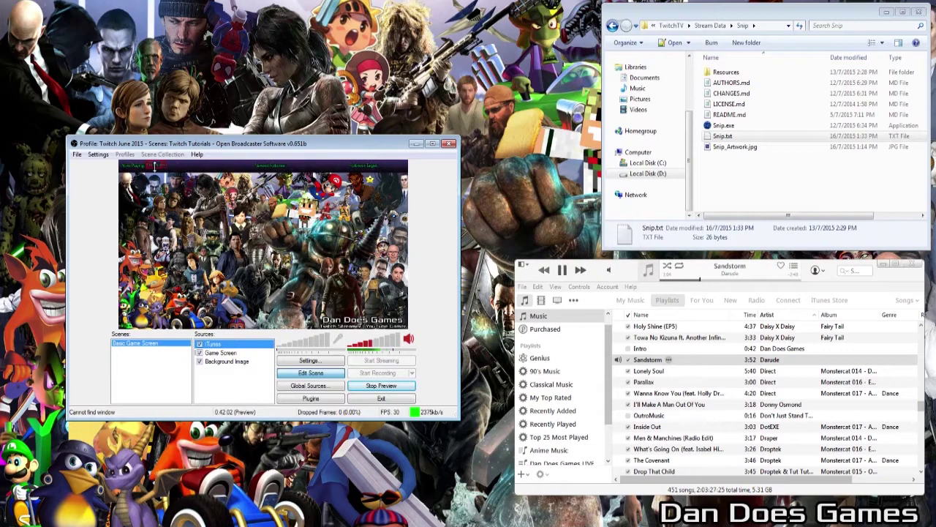
Set the iTunes source's properties to Use Text From File with Snip.txt and confirm
{"action": "left_click", "coordinate": [230, 386]}
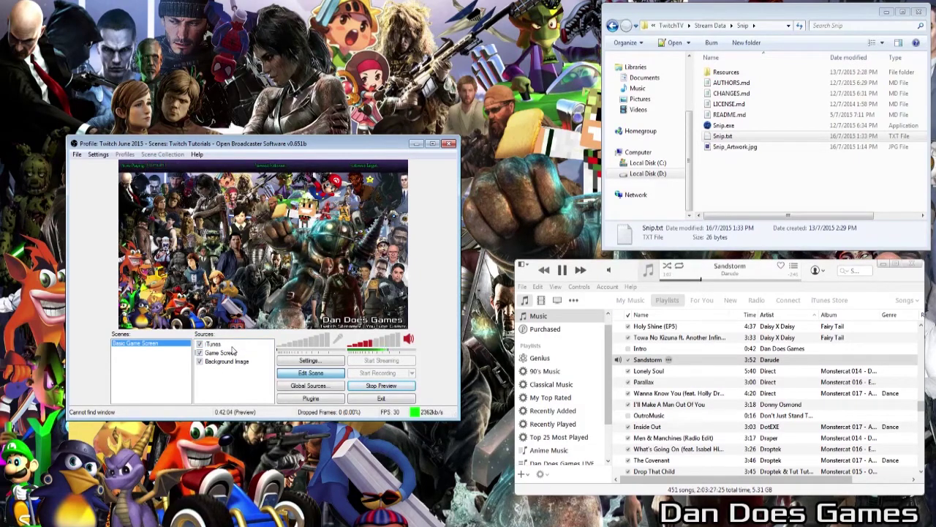
{"action": "right_click", "coordinate": [219, 344]}
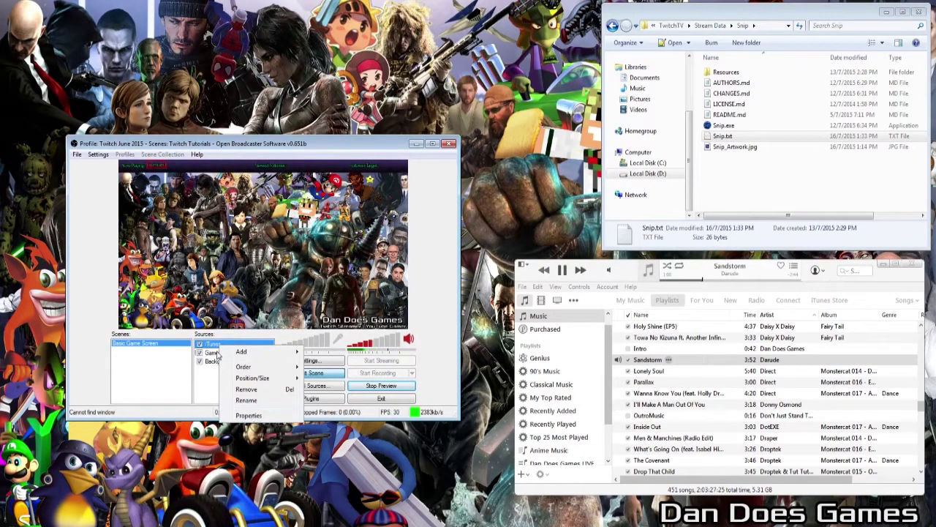
{"action": "left_click", "coordinate": [248, 415]}
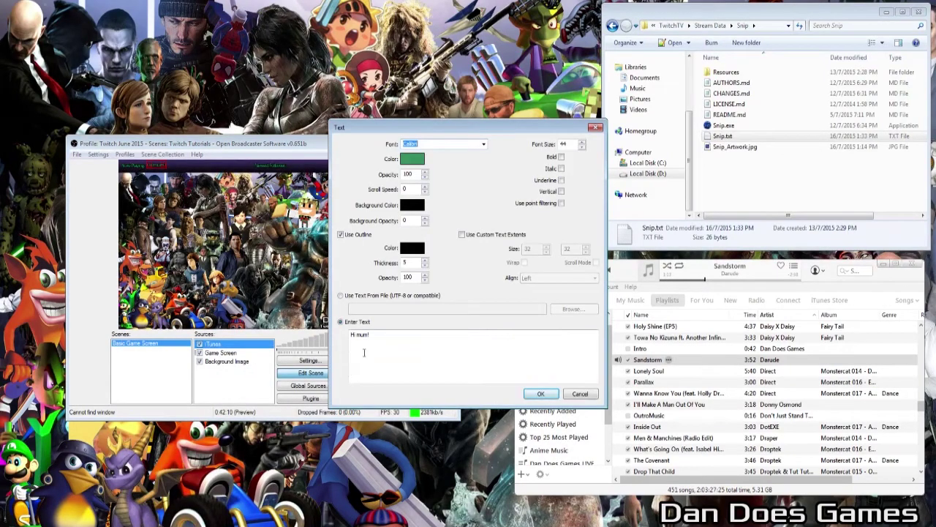
{"action": "left_click", "coordinate": [382, 335]}
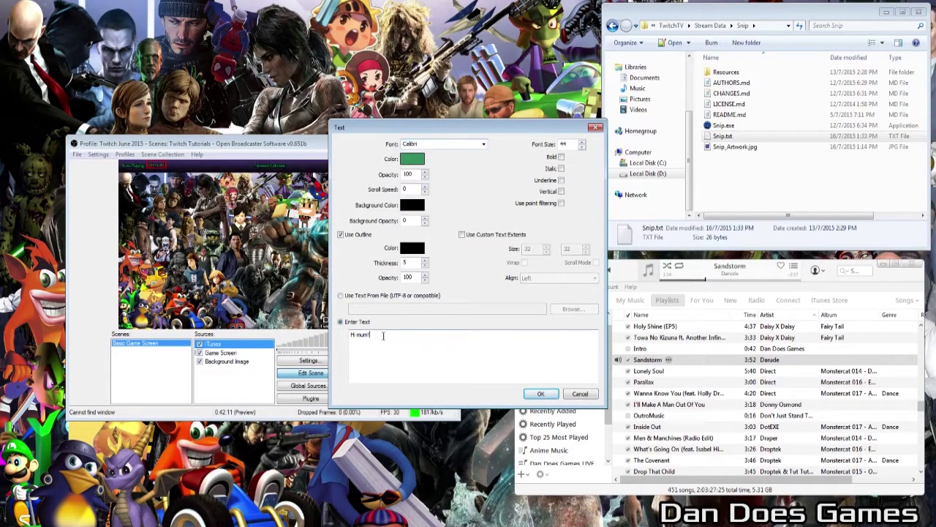
{"action": "left_click", "coordinate": [341, 296]}
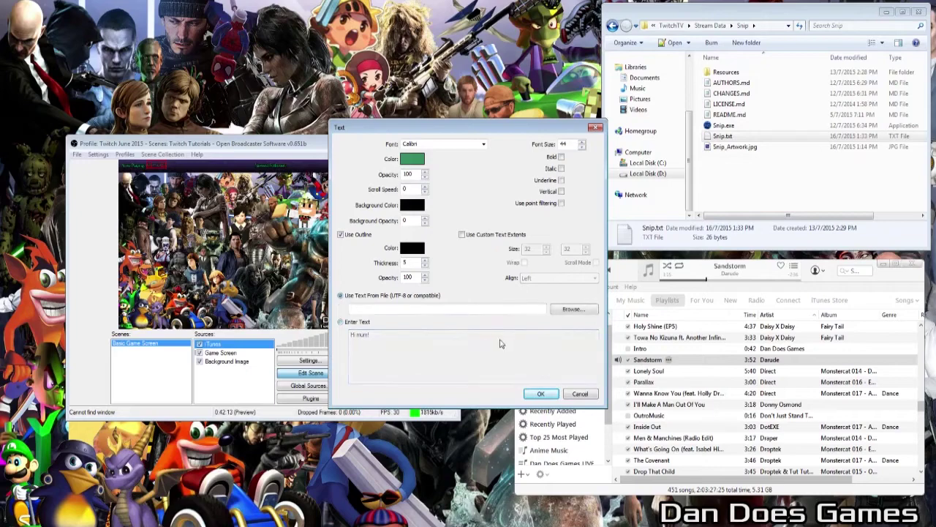
{"action": "left_click", "coordinate": [568, 311]}
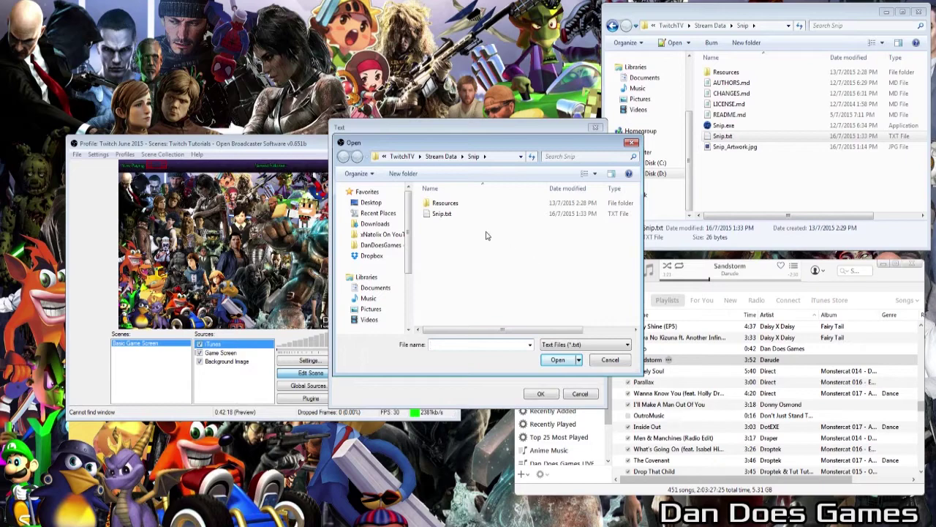
{"action": "left_click", "coordinate": [446, 215]}
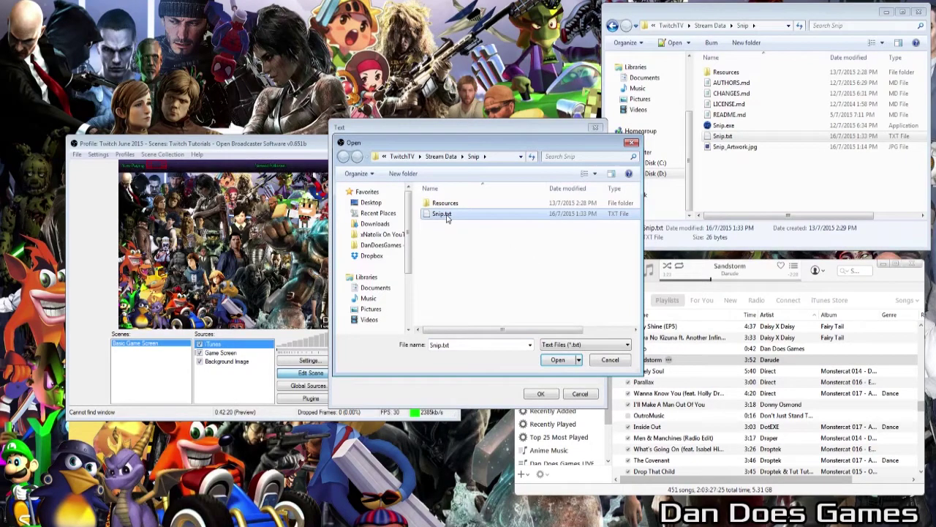
{"action": "left_click", "coordinate": [548, 360]}
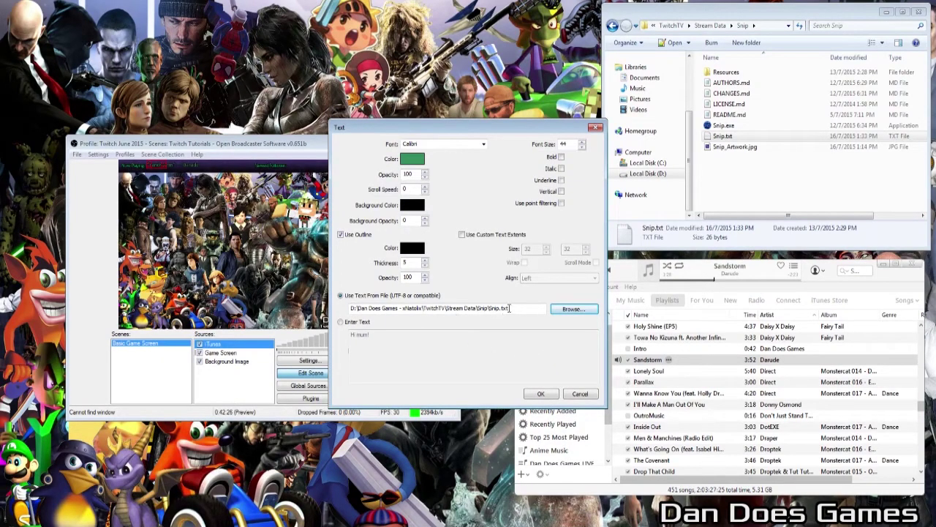
{"action": "left_click", "coordinate": [540, 394]}
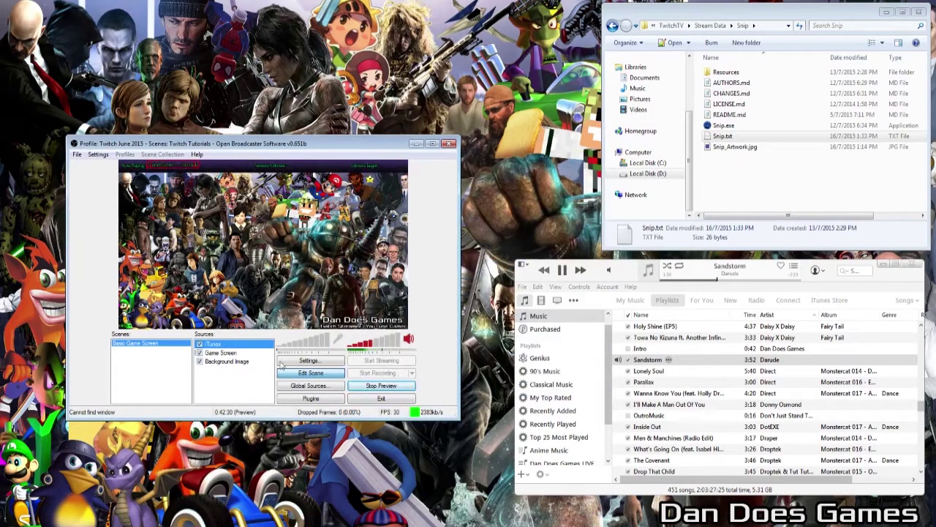
{"action": "left_click", "coordinate": [238, 383]}
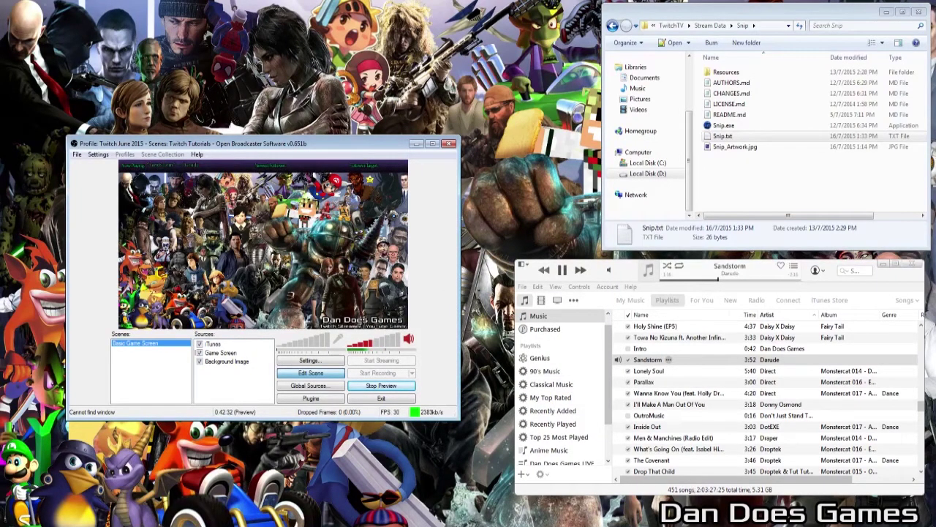
{"action": "left_click", "coordinate": [220, 344]}
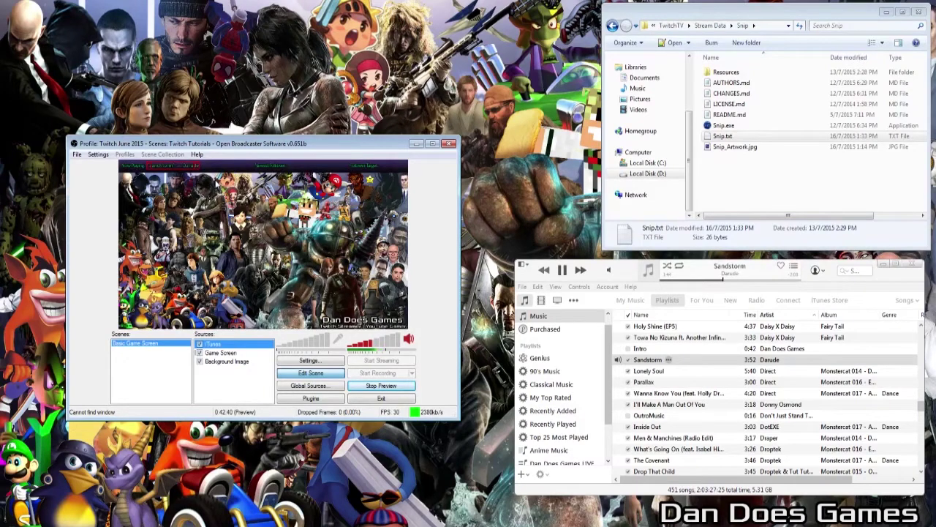
{"action": "left_click", "coordinate": [261, 383]}
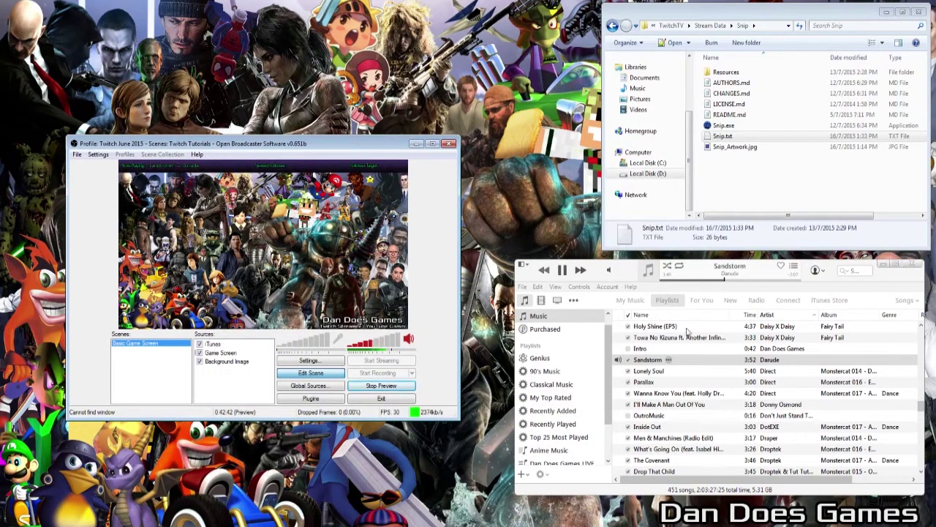